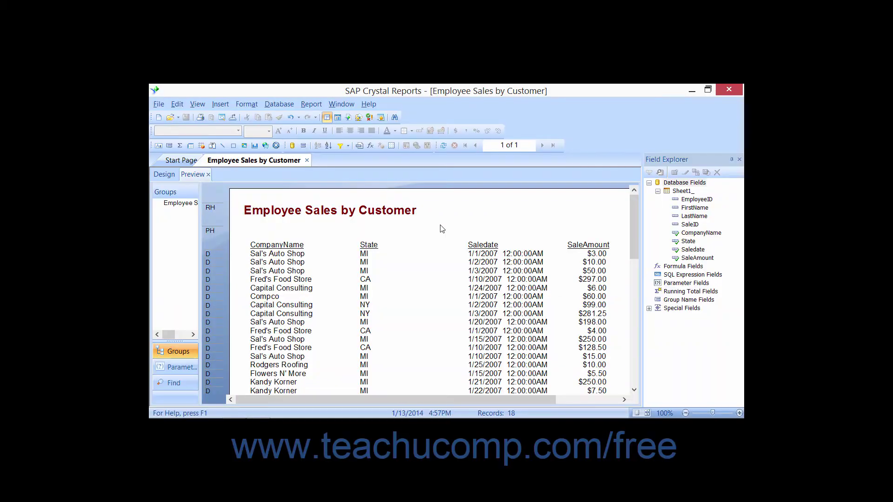
Step: In Select Expert, filter on Sheet1_.State with the condition 'is equal to' MI
scroll(438, 277, down, 3)
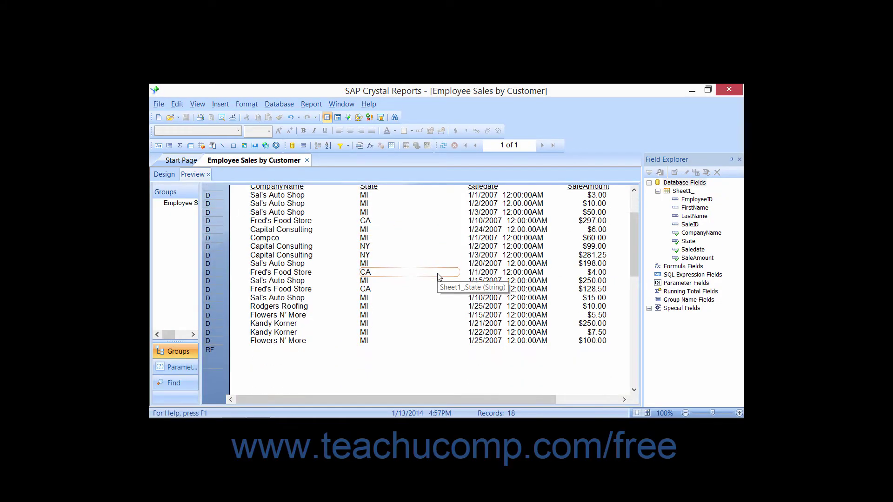
scroll(439, 277, up, 2)
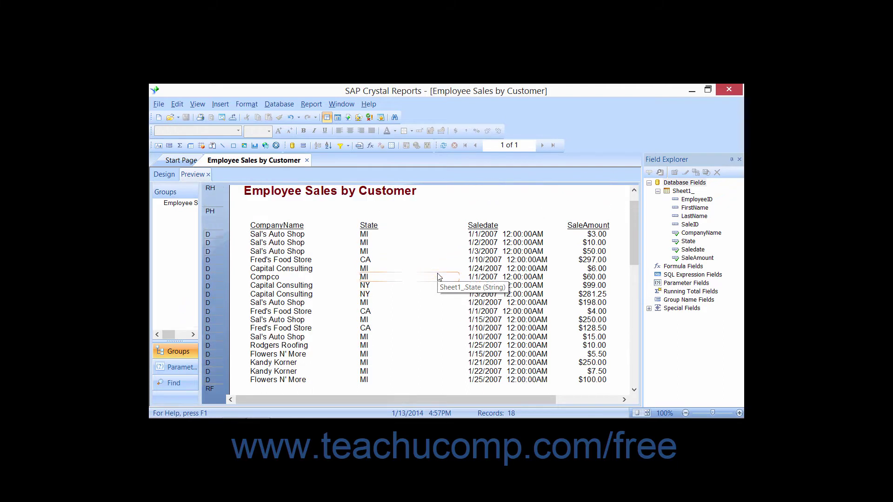
scroll(425, 273, up, 1)
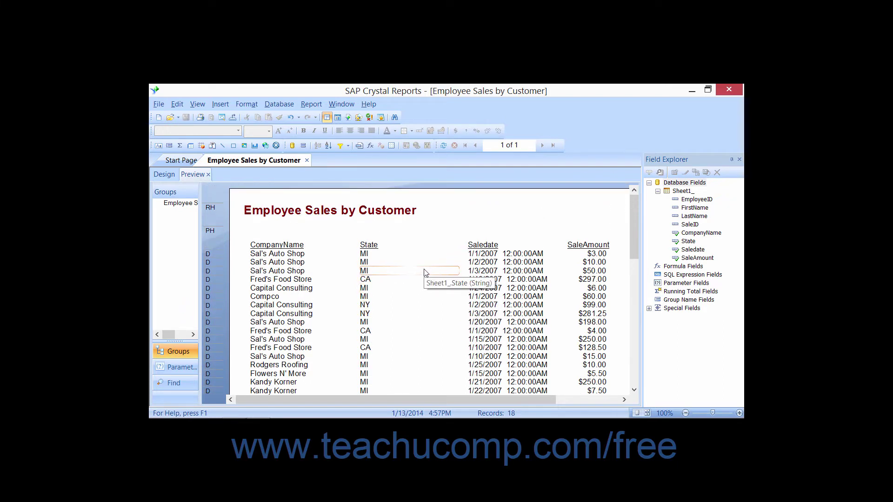
click(342, 146)
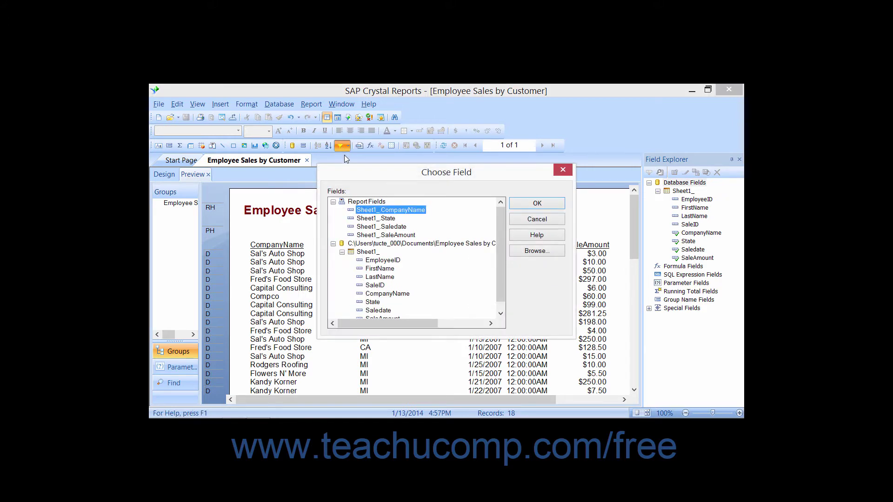
click(385, 219)
click(522, 205)
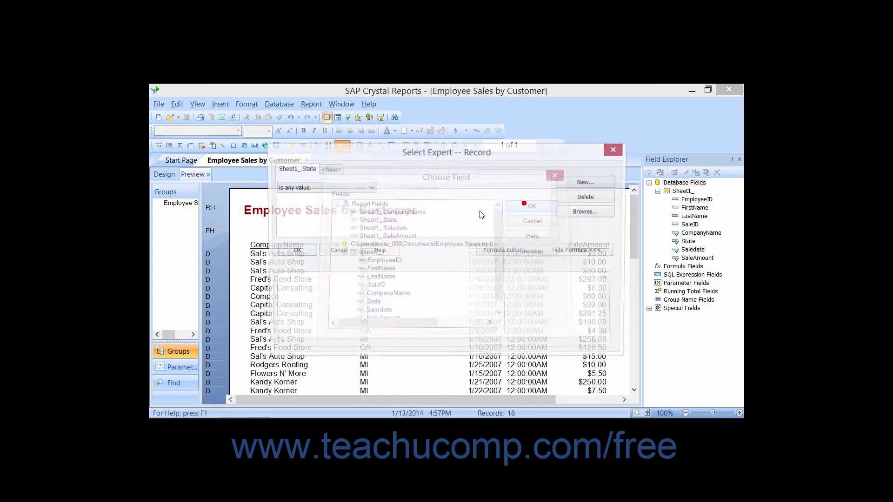
click(370, 188)
click(359, 201)
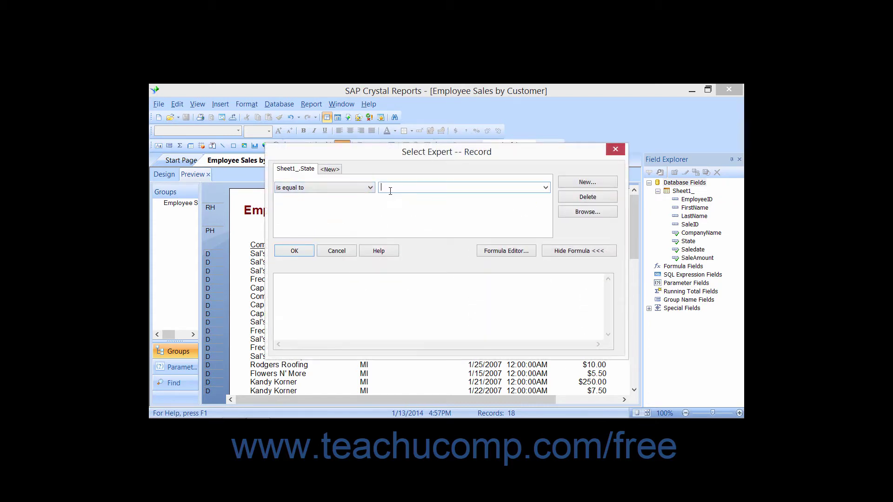
click(390, 188)
text(MI)
Step: Add a new Select Expert condition tab for the Sheet1_.SaleAmount field
click(572, 185)
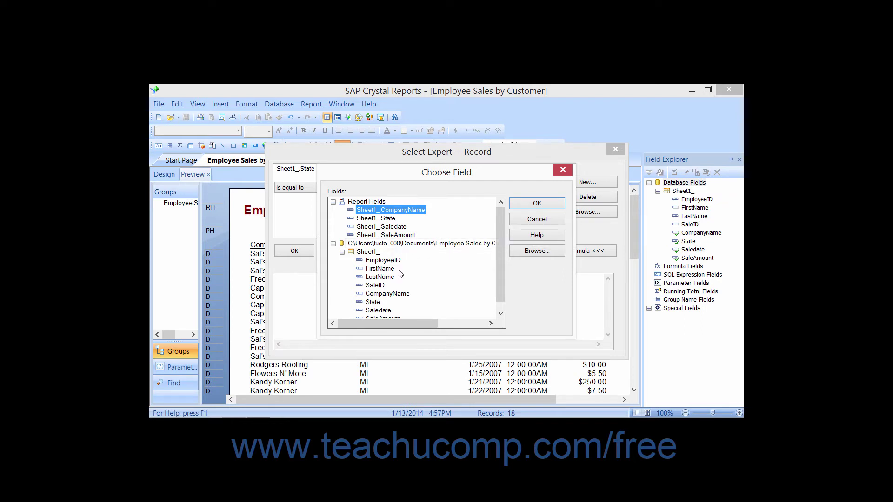
click(397, 235)
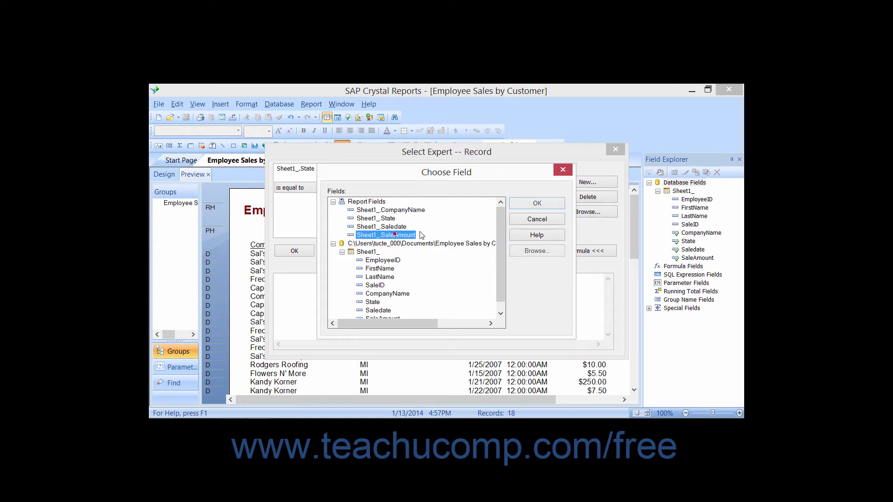
click(529, 205)
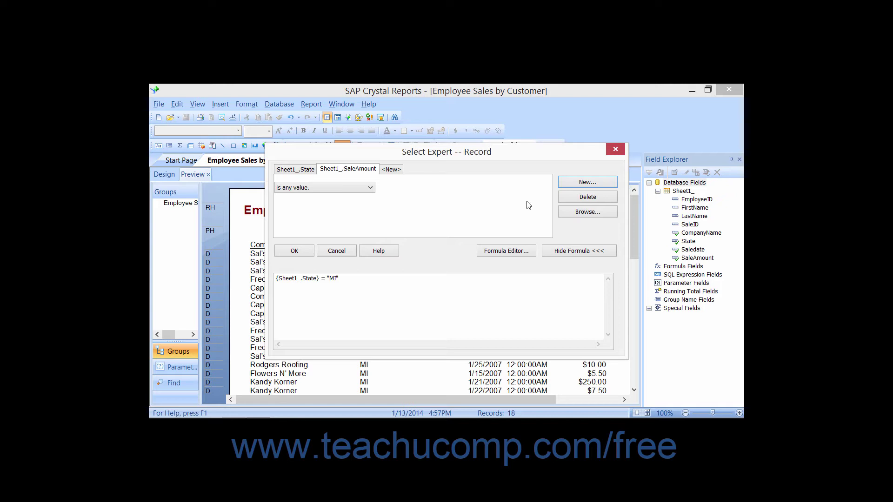
Step: Set the SaleAmount condition to 'is greater than' 100
click(358, 174)
click(371, 188)
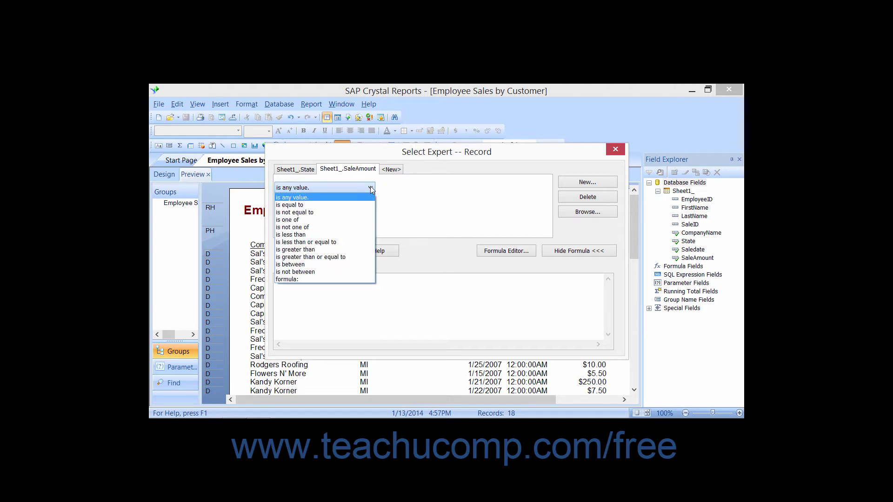
click(364, 249)
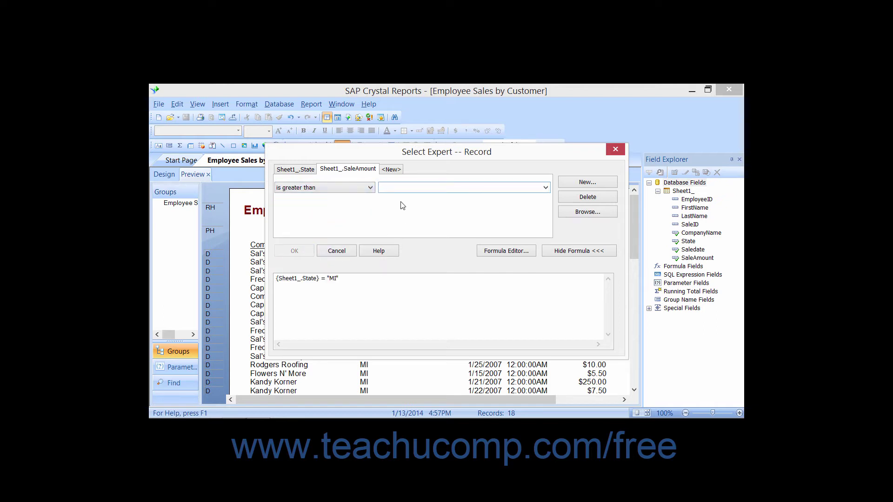
text(100)
click(414, 171)
click(303, 170)
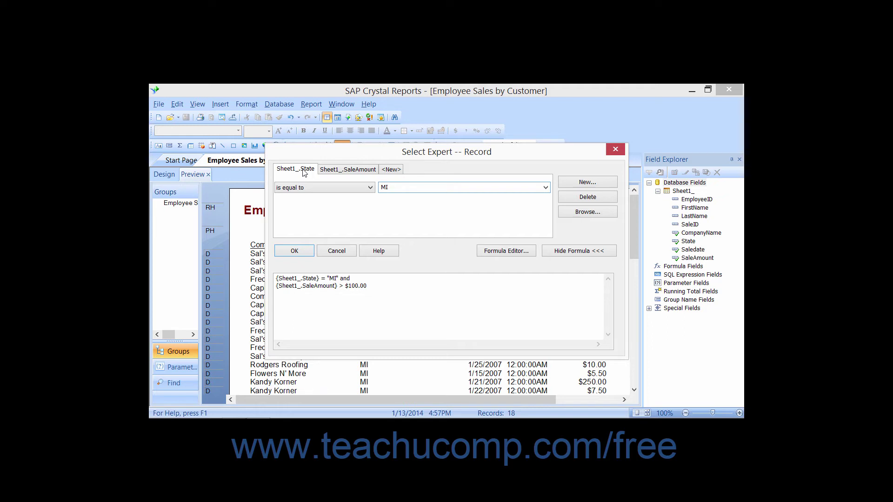
Step: Review the formula State = "MI" and SaleAmount > $100.00 across both condition tabs
click(328, 170)
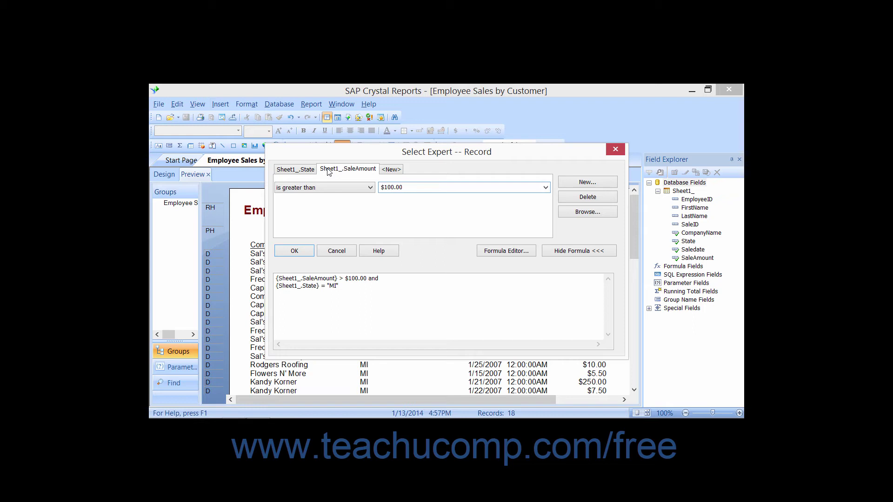
click(306, 172)
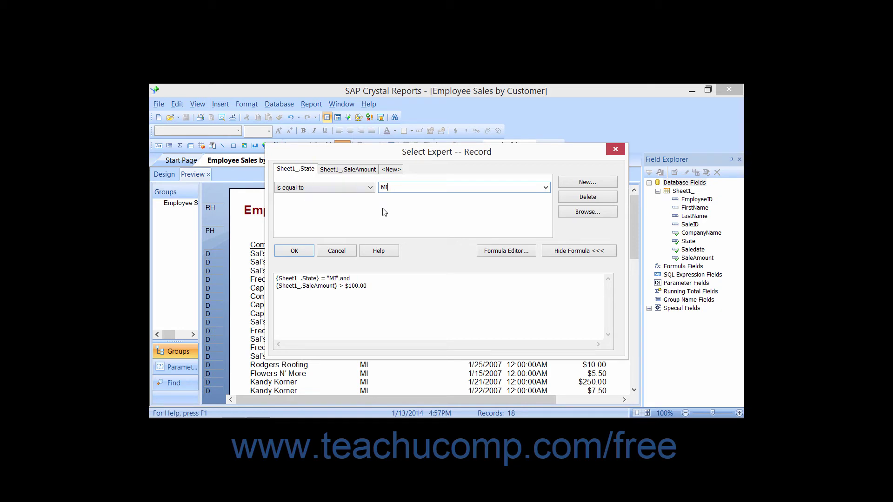
click(393, 188)
click(367, 170)
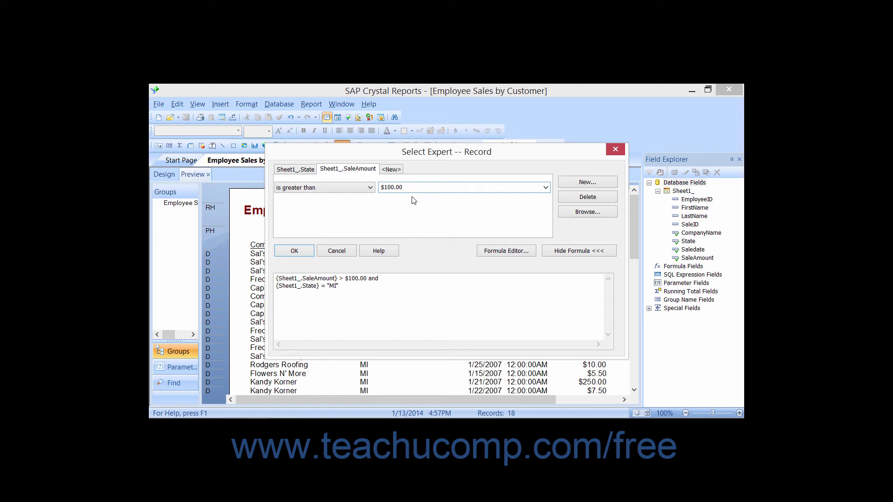
click(307, 172)
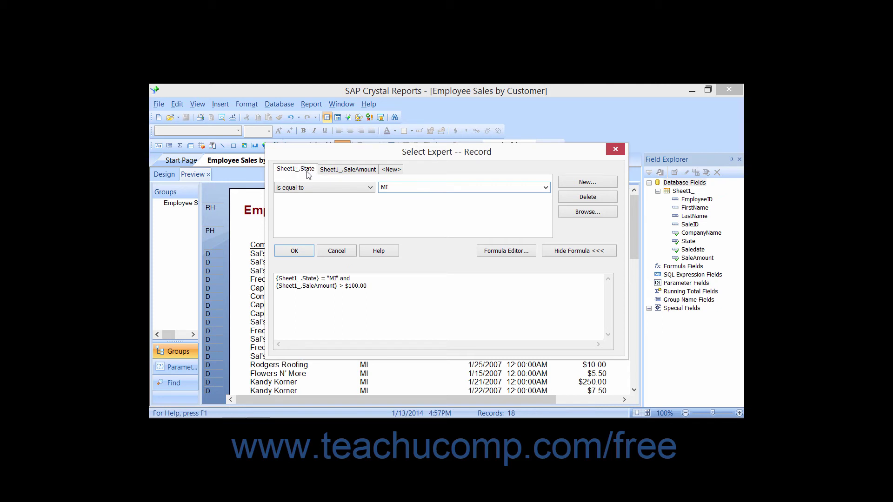
click(349, 171)
click(369, 278)
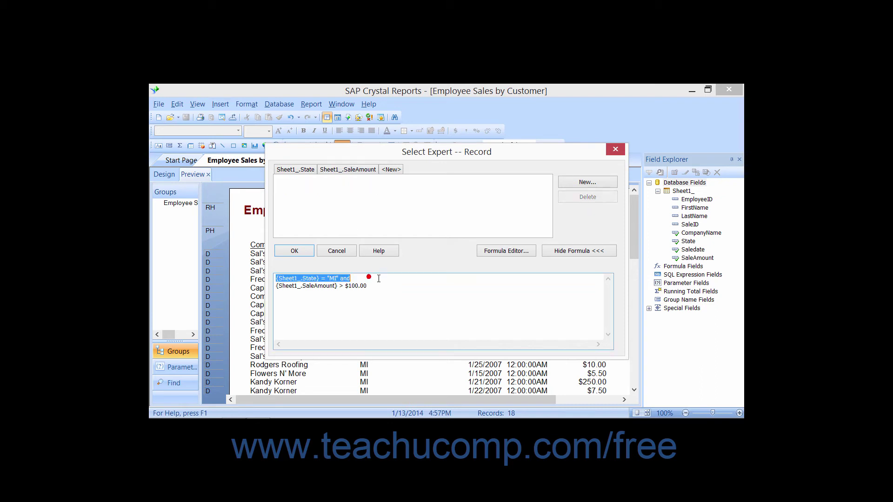
click(367, 286)
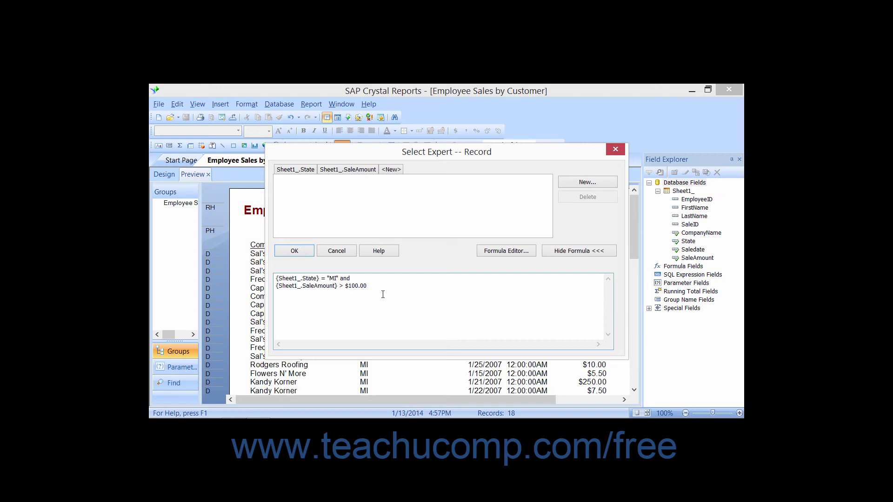
Step: Apply the formula and refresh data to show the 3 MI sales over $100.00
click(296, 253)
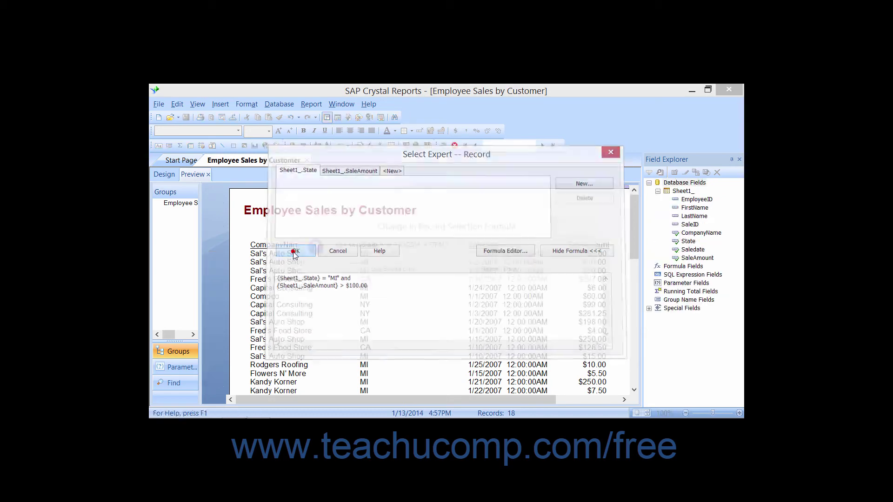
click(475, 272)
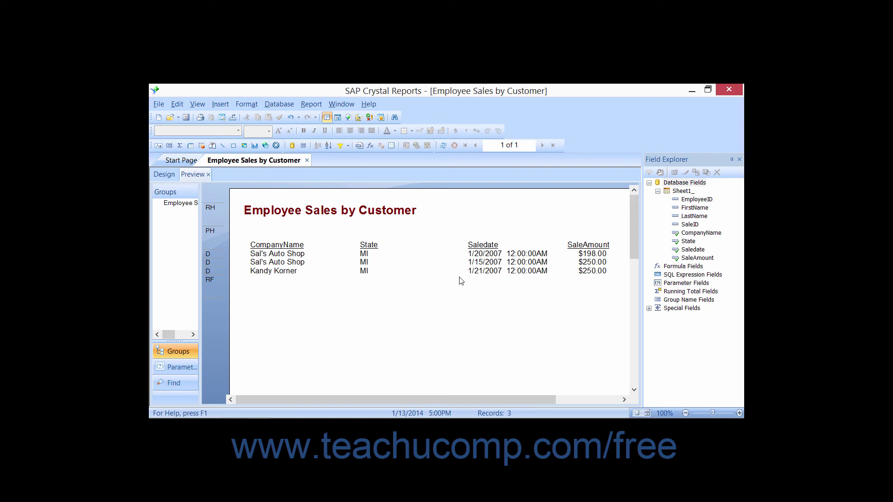
Step: Delete the SaleAmount condition in Select Expert, leaving only State = "MI"
click(342, 146)
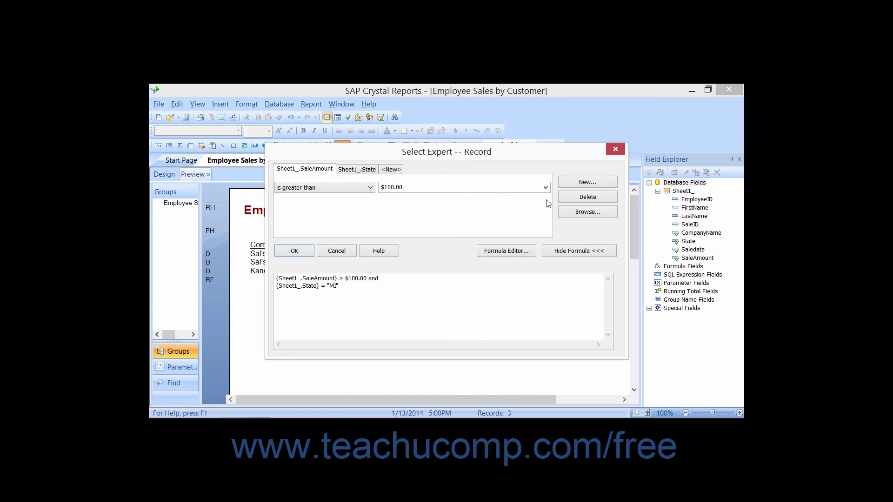
click(572, 198)
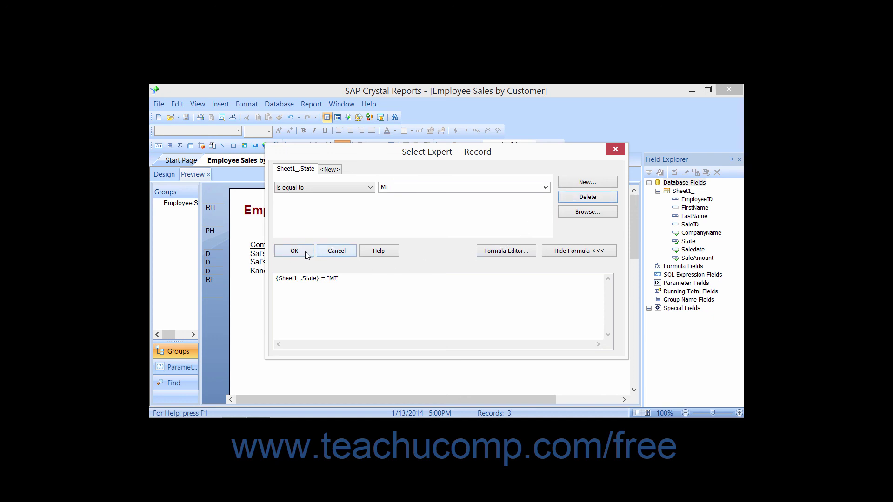
Step: Apply the State-only formula and refresh data to list the 13 MI records
click(303, 252)
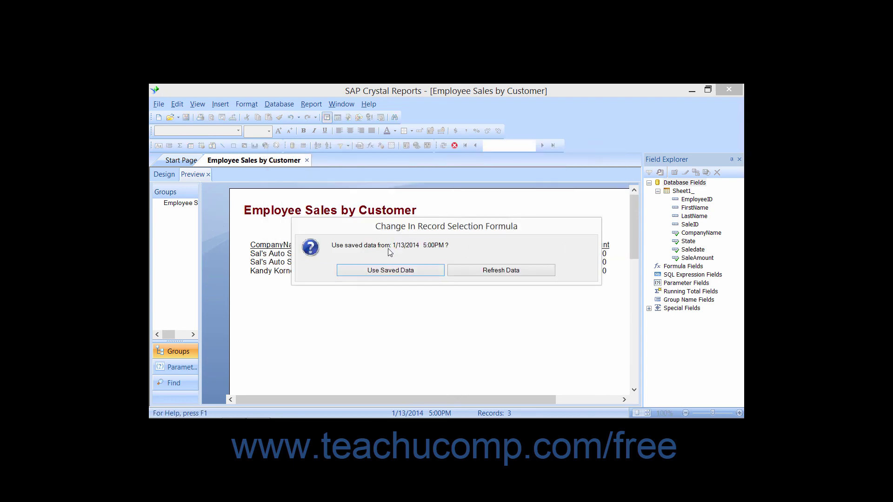
click(476, 269)
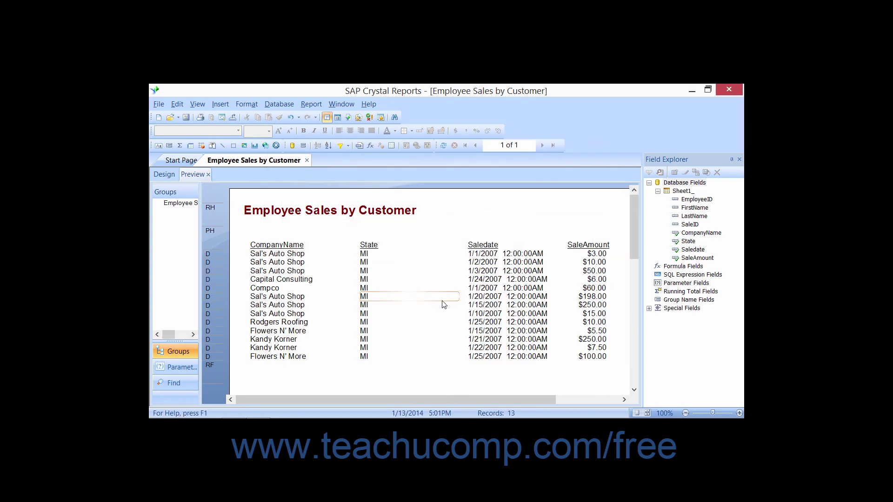